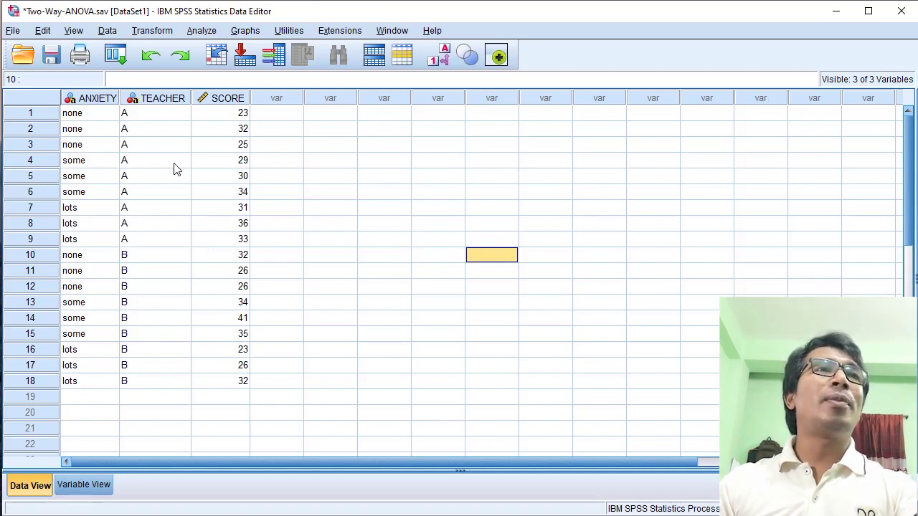
Point out the ANXIETY, TEACHER and SCORE variable columns in the data
left_click(103, 100)
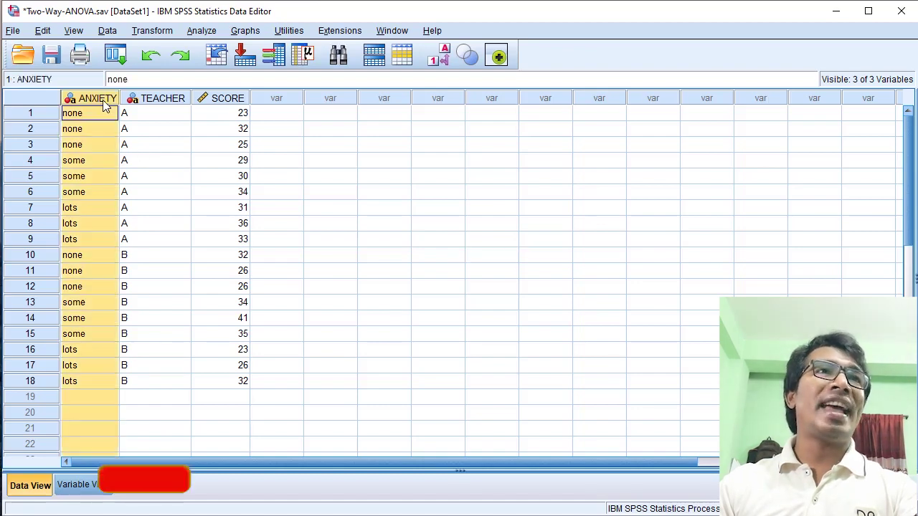
left_click(157, 100)
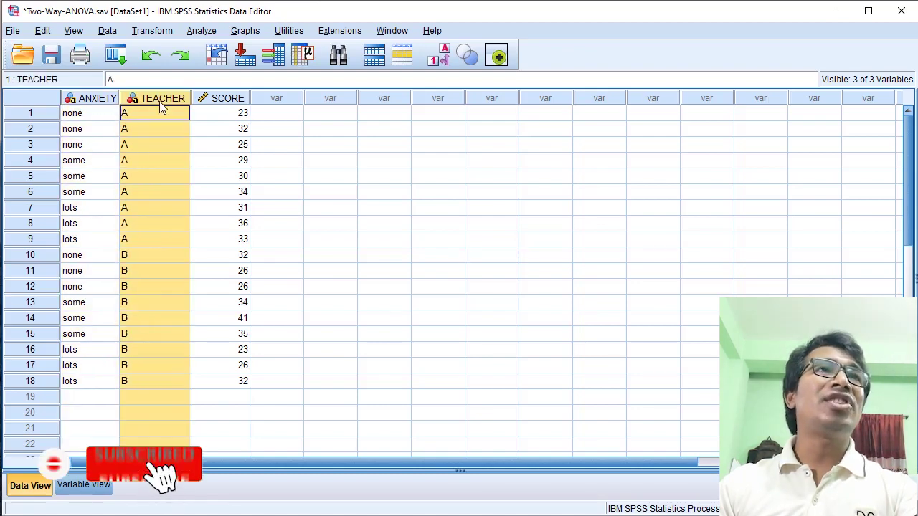
left_click(231, 100)
left_click(348, 191)
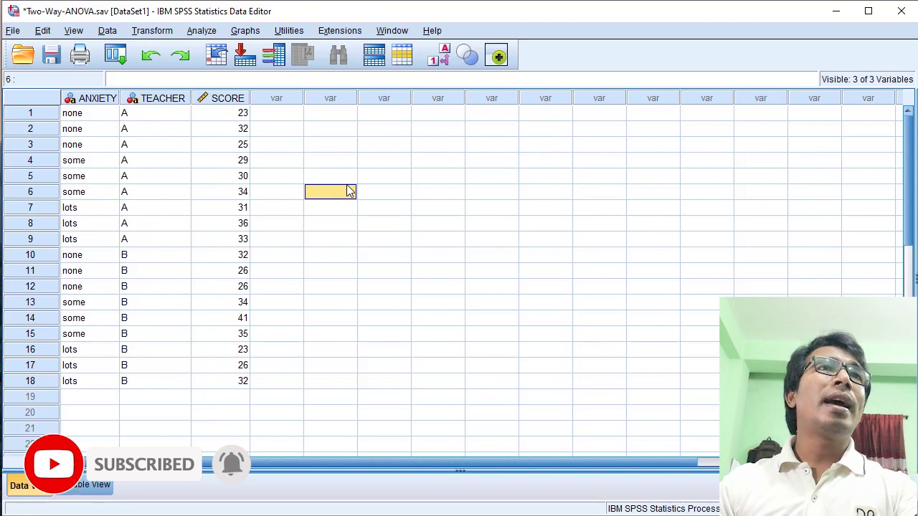
left_click(85, 100)
left_click(149, 101)
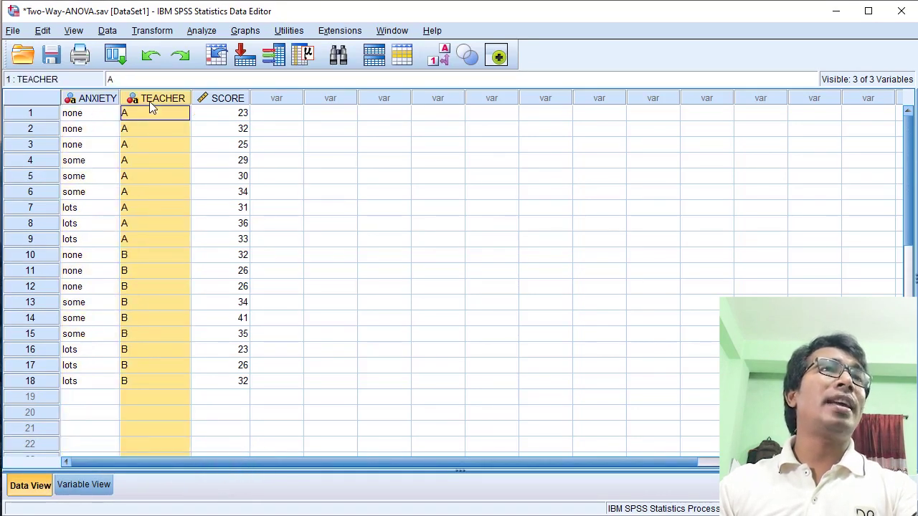
left_click(224, 100)
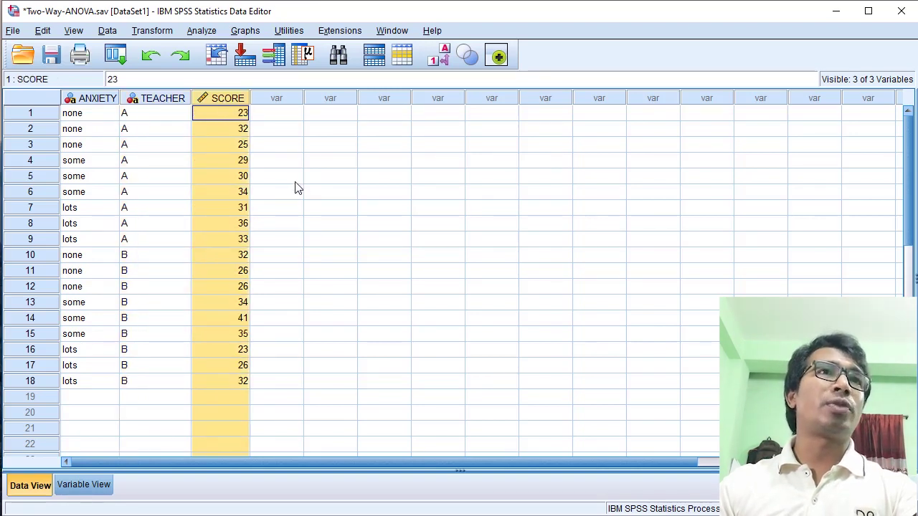
left_click(455, 228)
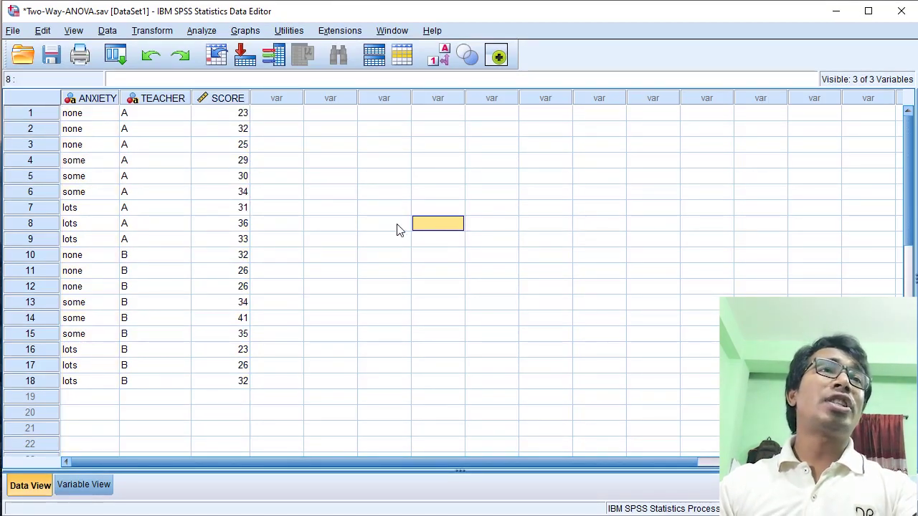
left_click(100, 101)
left_click(166, 101)
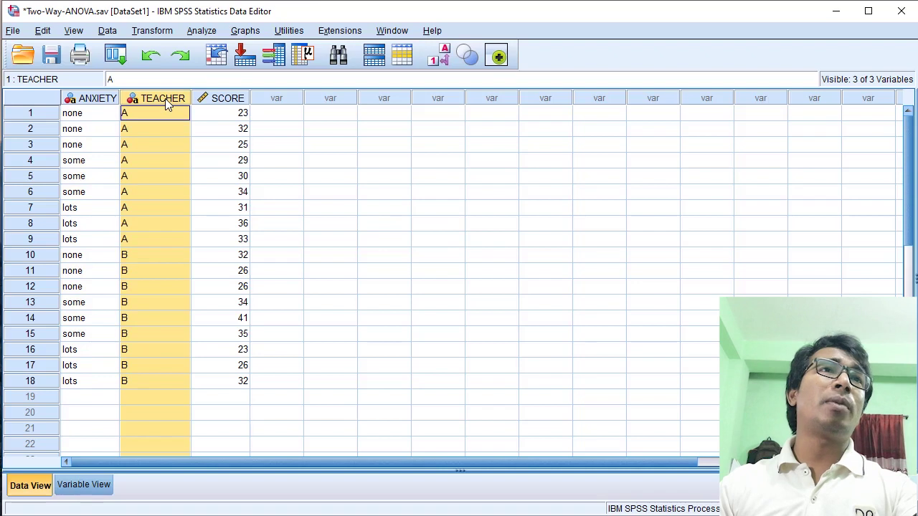
left_click(223, 99)
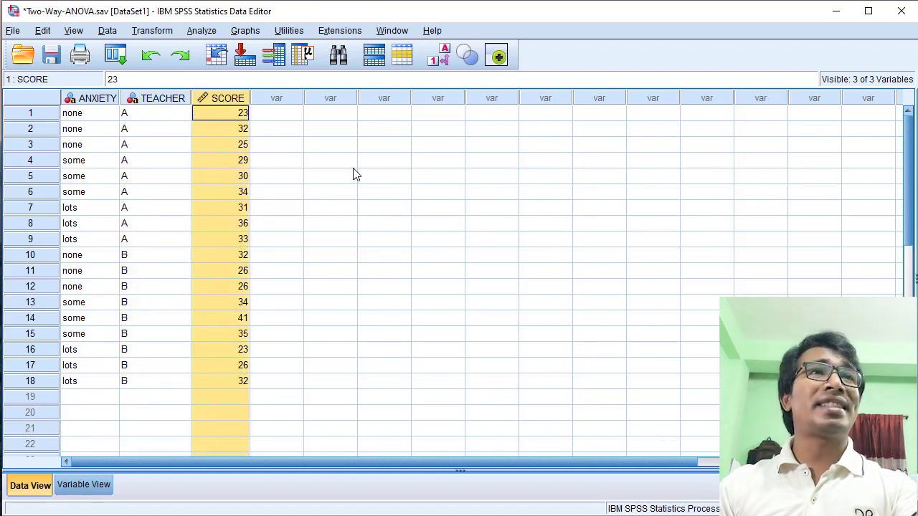
left_click(320, 146)
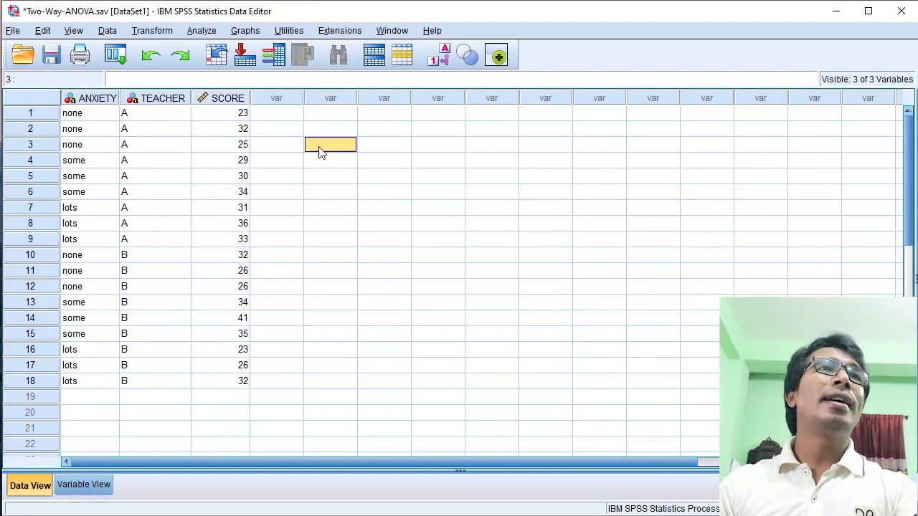
Highlight all 18 cases, teacher A's rows 1–9, teacher B's rows 10–18, and lots-anxiety rows 7–9
left_click_drag(242, 387, 76, 113)
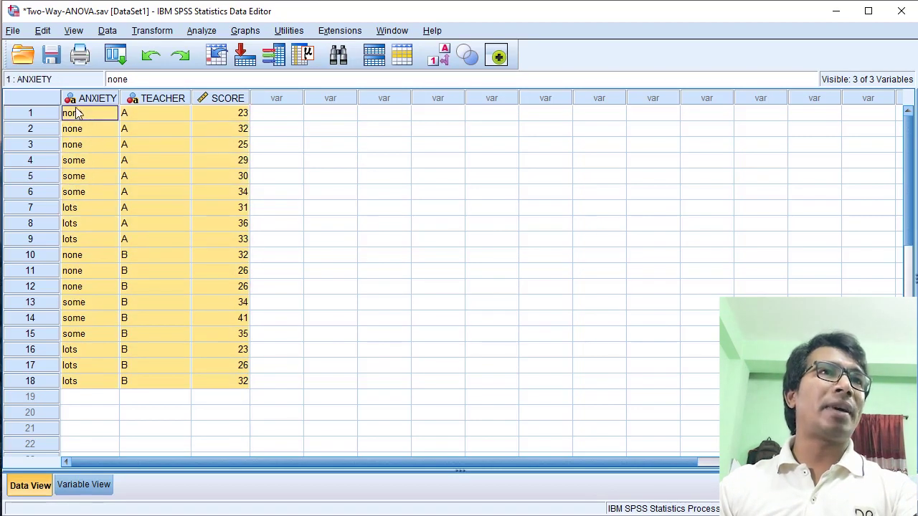
left_click(313, 207)
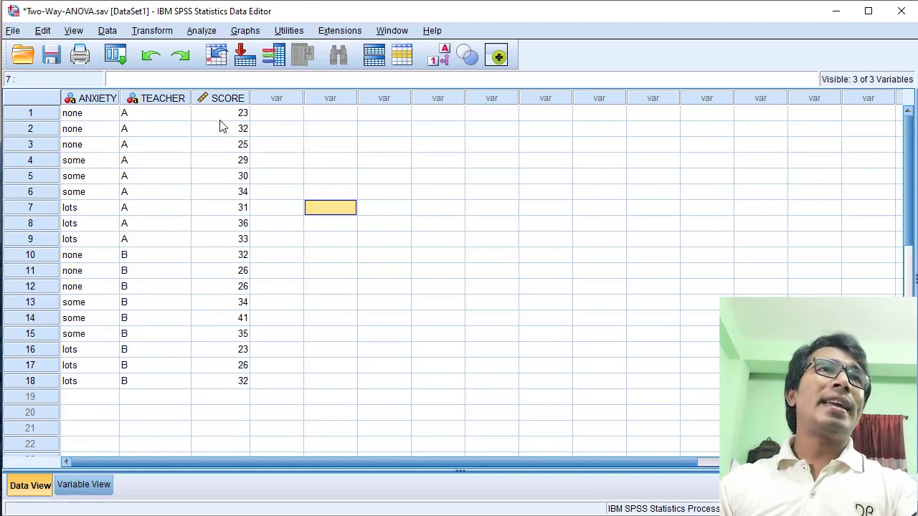
left_click(30, 381)
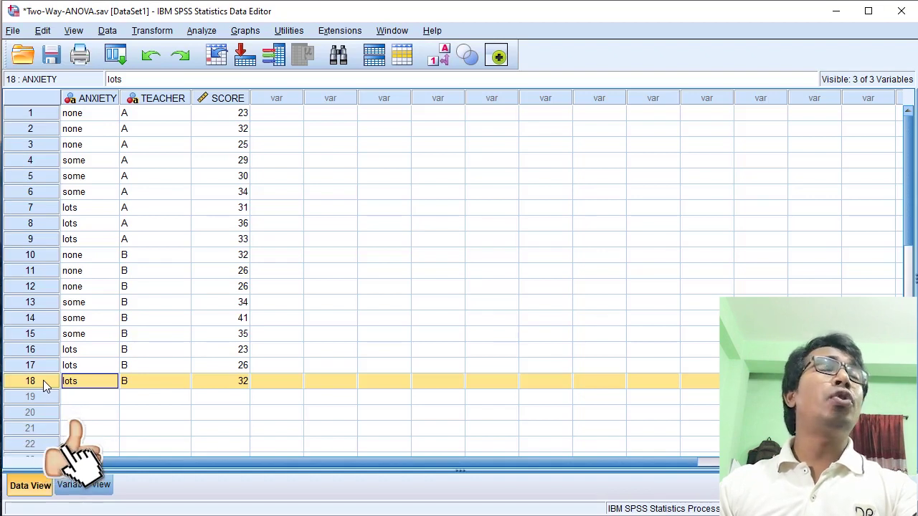
left_click_drag(154, 112, 161, 245)
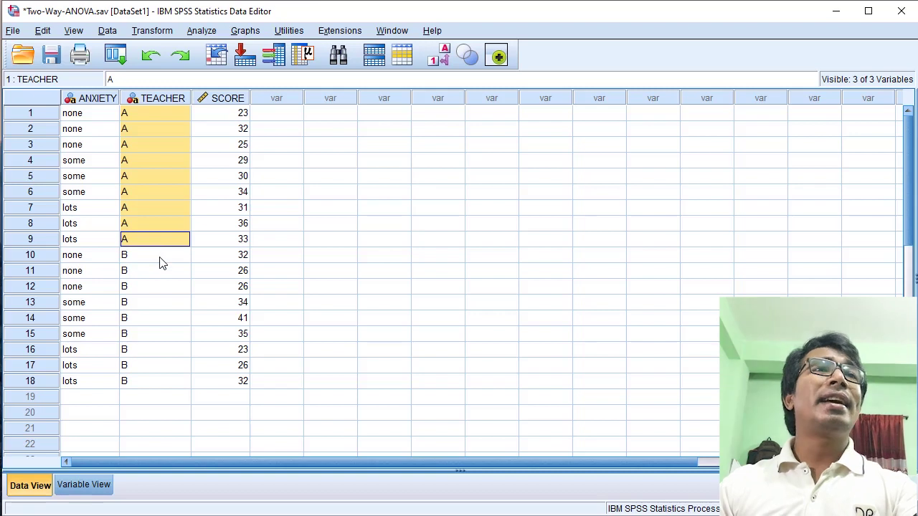
left_click_drag(160, 257, 163, 392)
left_click(304, 318)
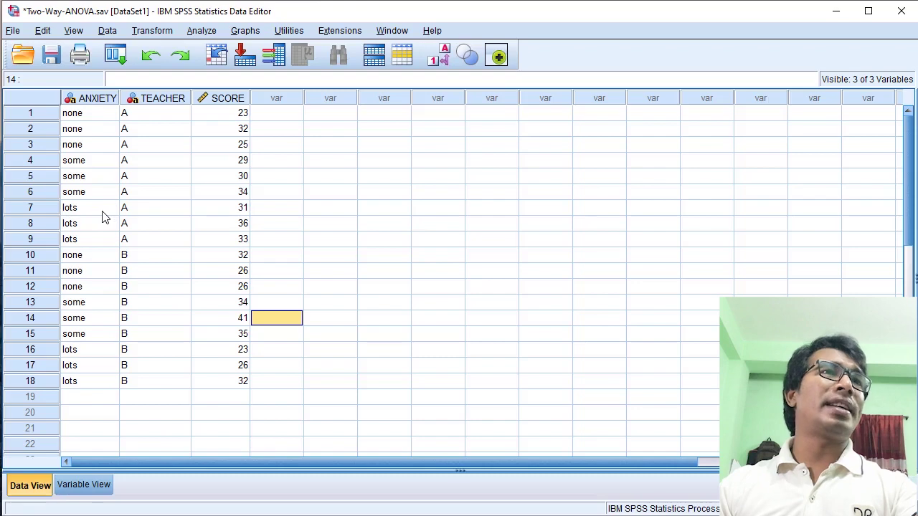
left_click_drag(102, 213, 102, 240)
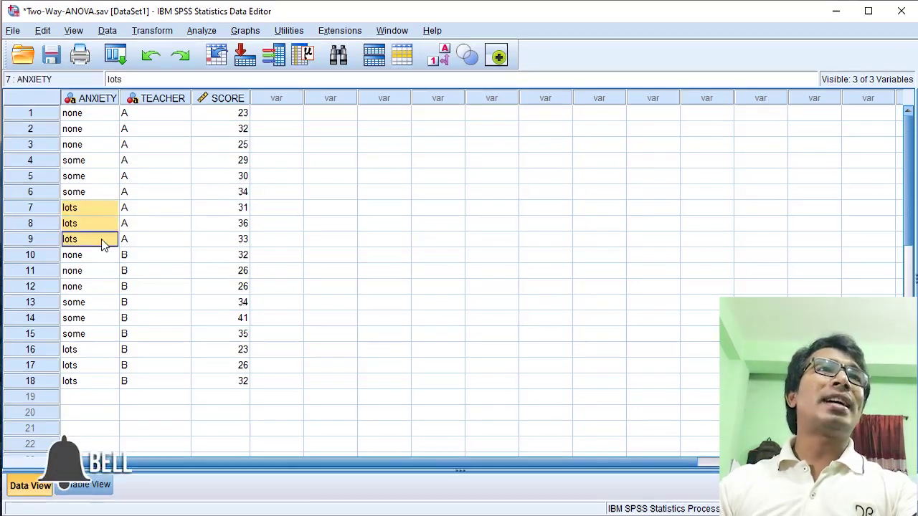
Select the ANXIETY, TEACHER and SCORE columns once more, then clear the selection
left_click(90, 100)
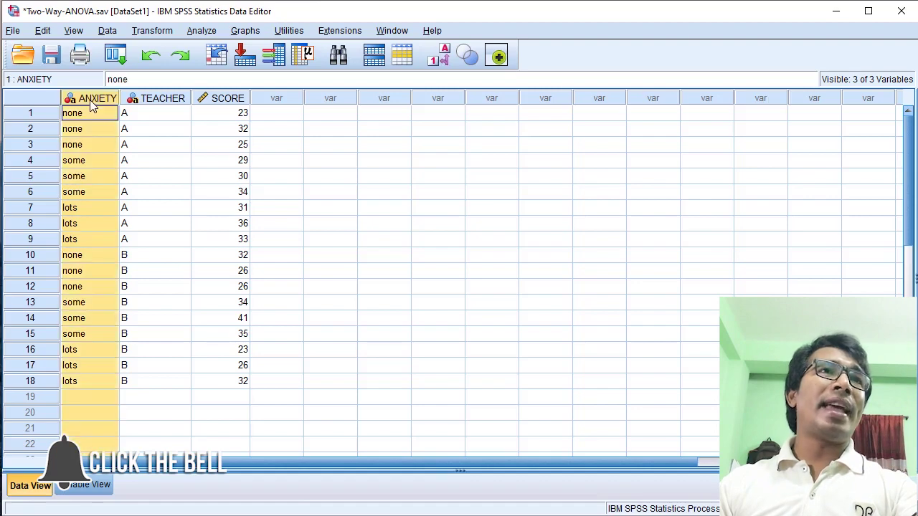
left_click(161, 100)
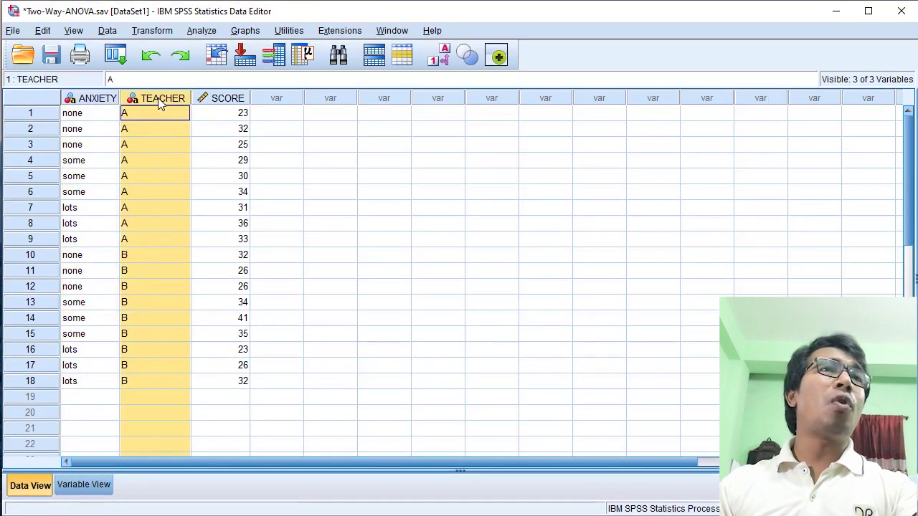
left_click(101, 102)
left_click(145, 102)
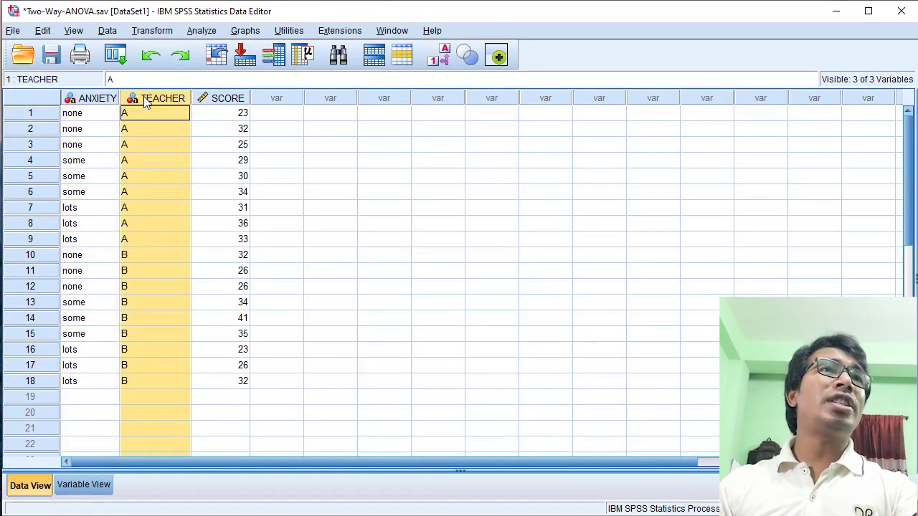
left_click(228, 104)
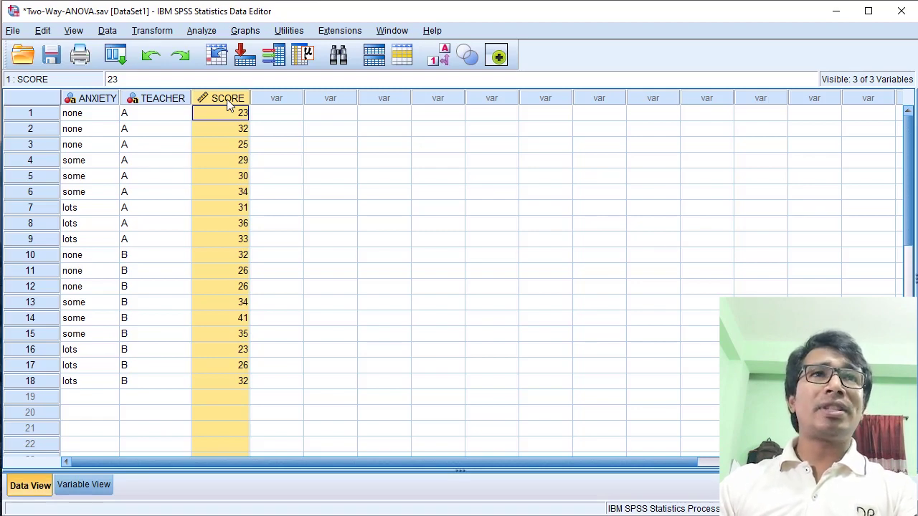
left_click(106, 100)
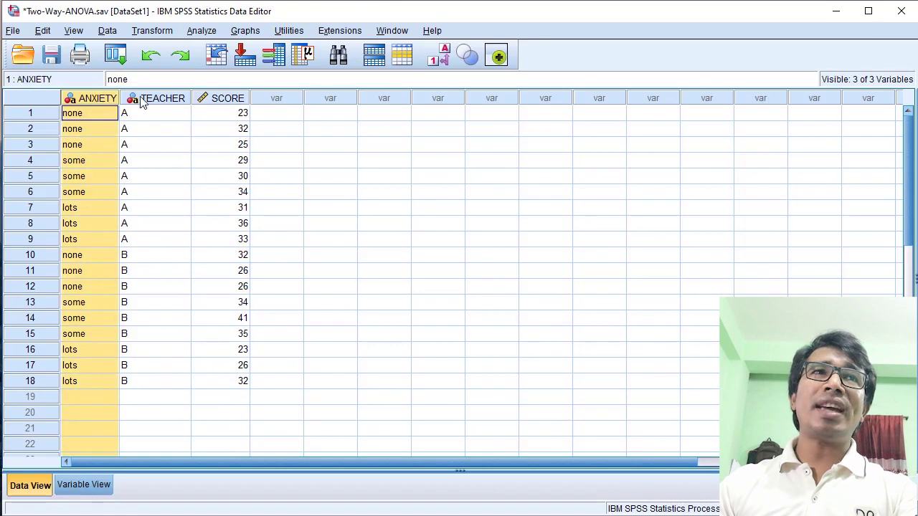
left_click(144, 101)
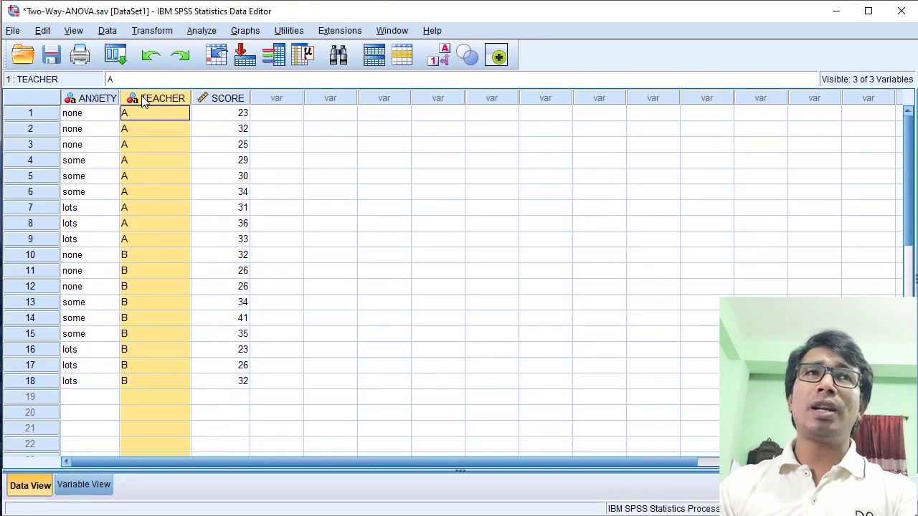
left_click(224, 102)
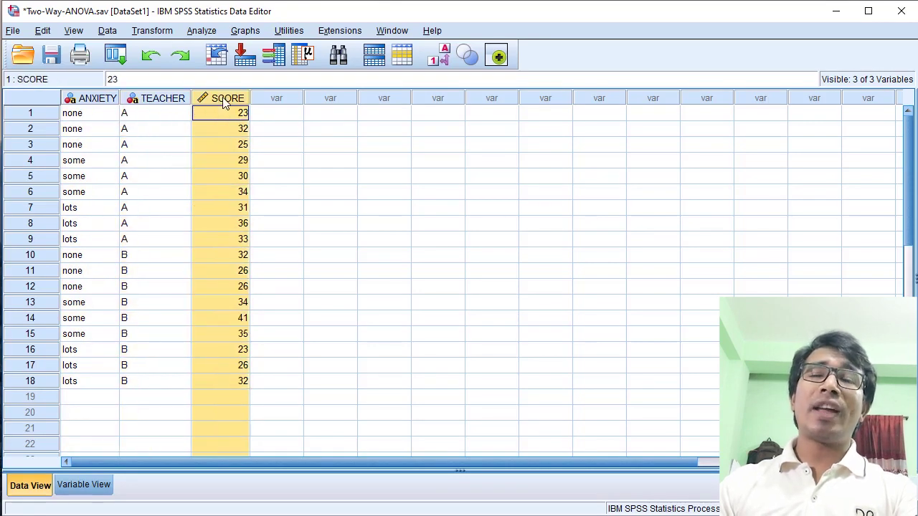
left_click(315, 162)
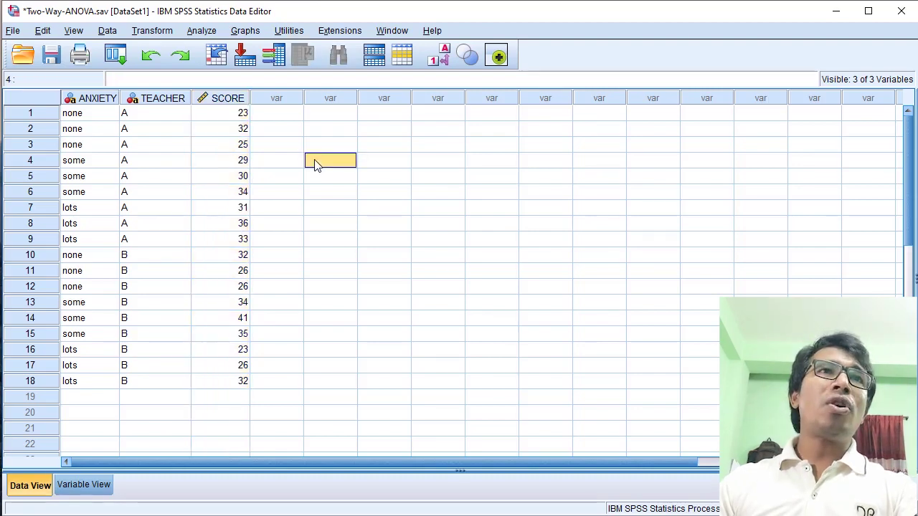
Open the General Linear Model Univariate dialog and reset earlier variable assignments
left_click(203, 33)
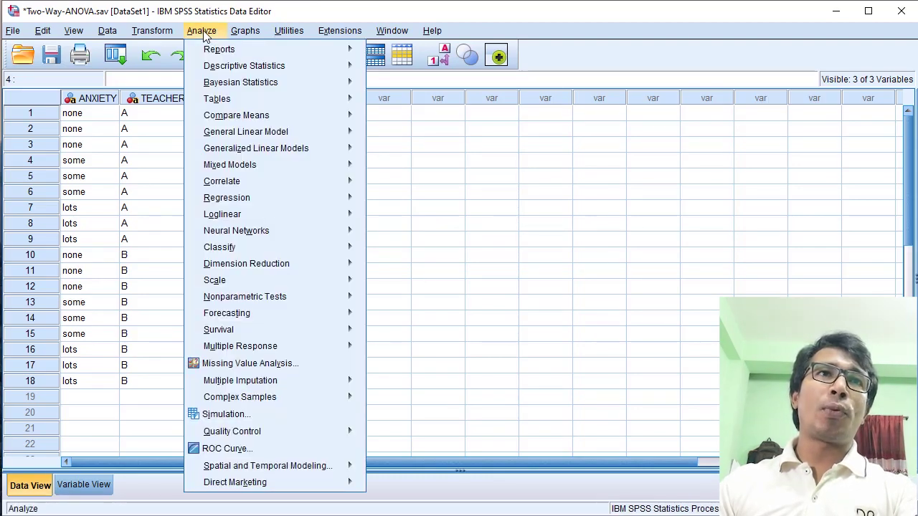
mouse_move(267, 138)
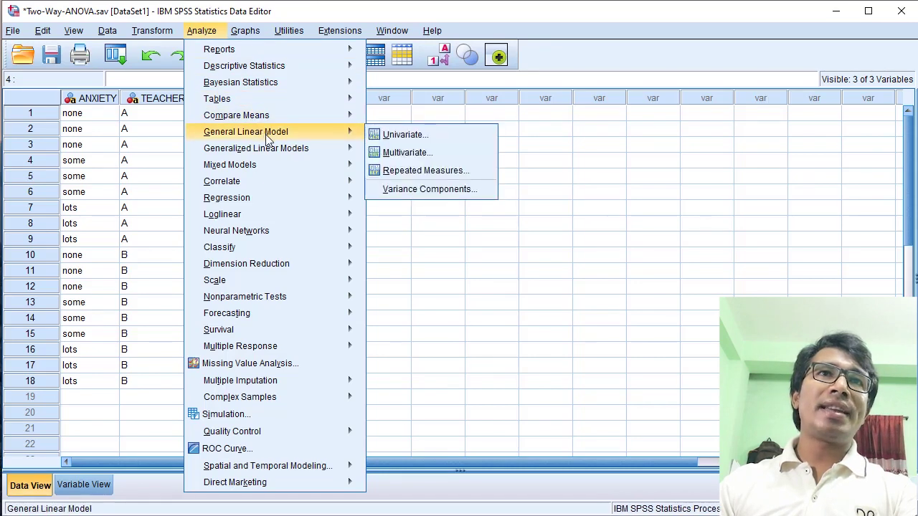
left_click(403, 138)
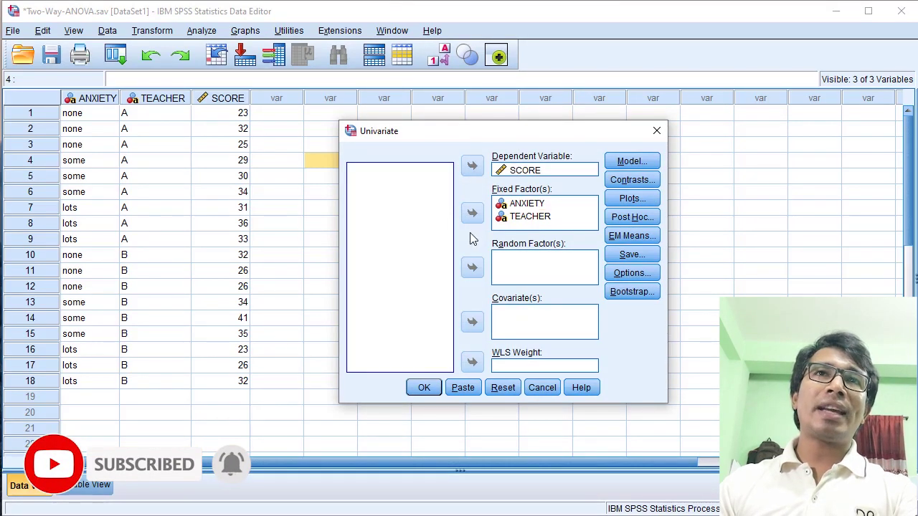
left_click(501, 387)
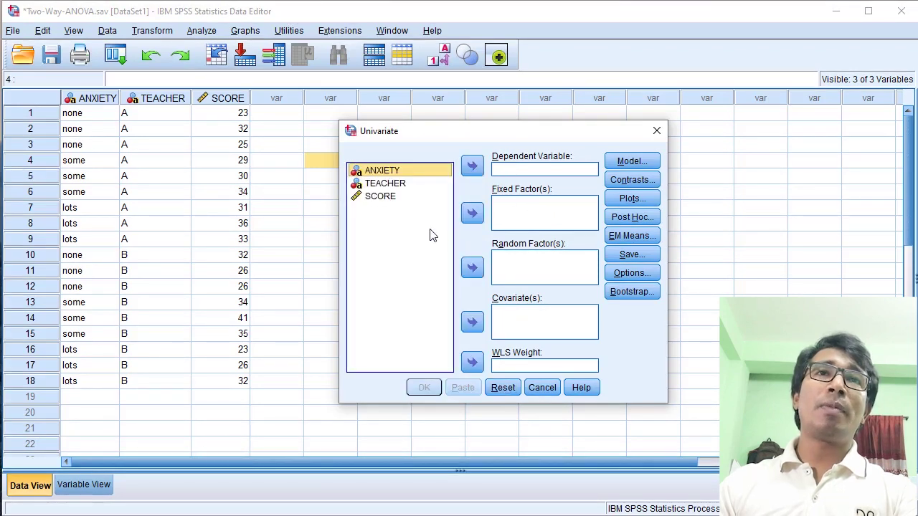
Assign SCORE as dependent variable and ANXIETY and TEACHER as fixed factors
left_click(387, 201)
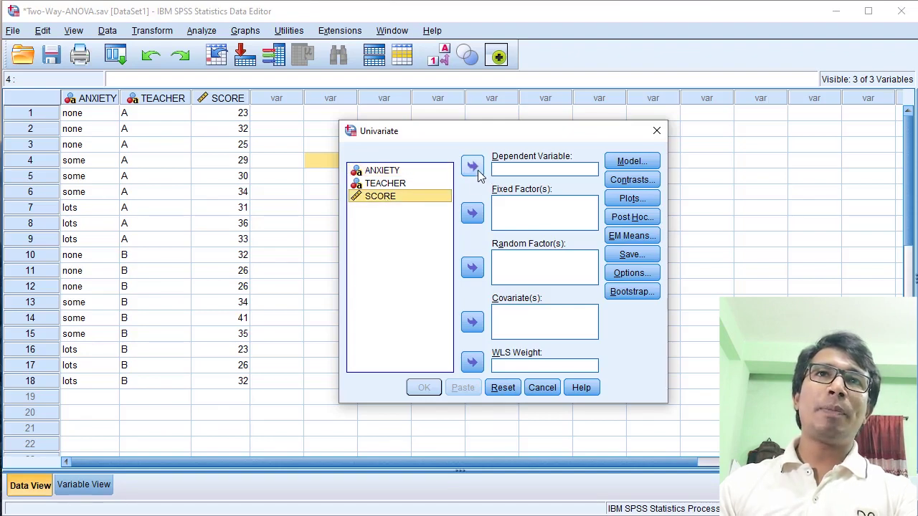
left_click(478, 173)
left_click(390, 173)
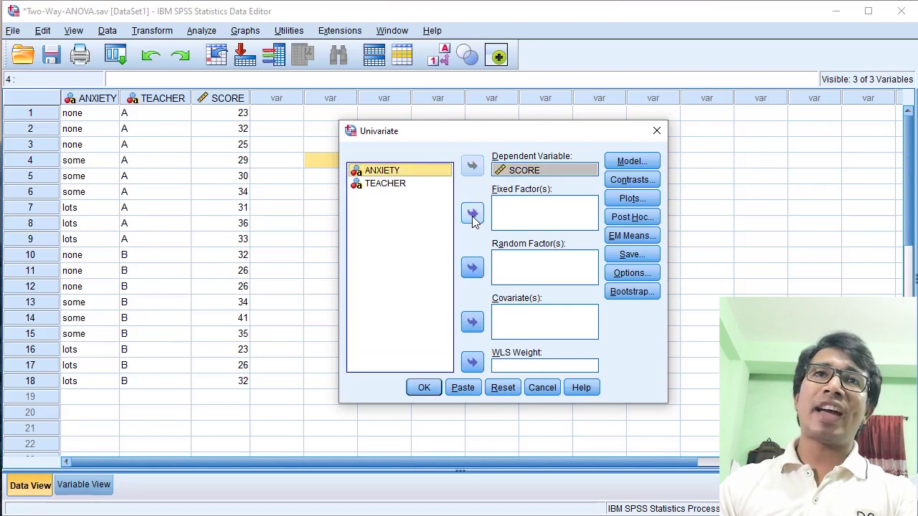
left_click(472, 215)
left_click(393, 175)
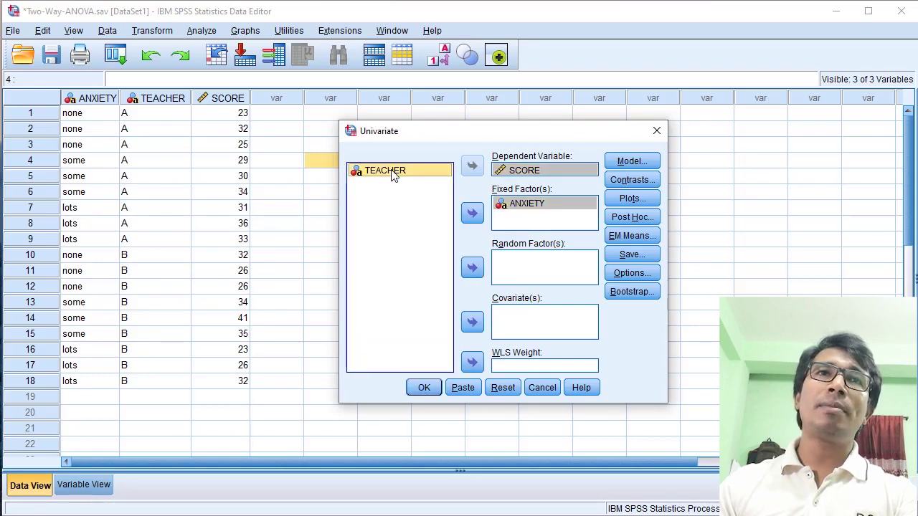
left_click(473, 214)
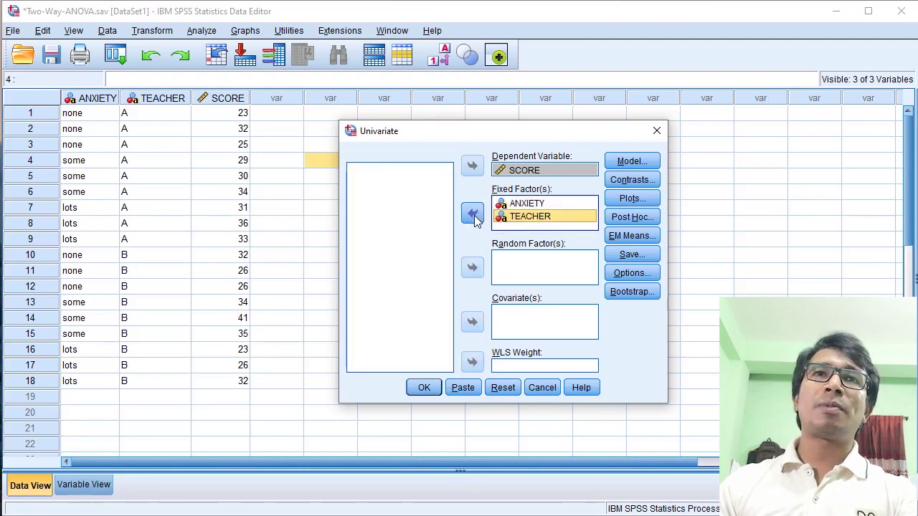
Tick Descriptive statistics in the Options and run the two-way ANOVA
left_click(626, 276)
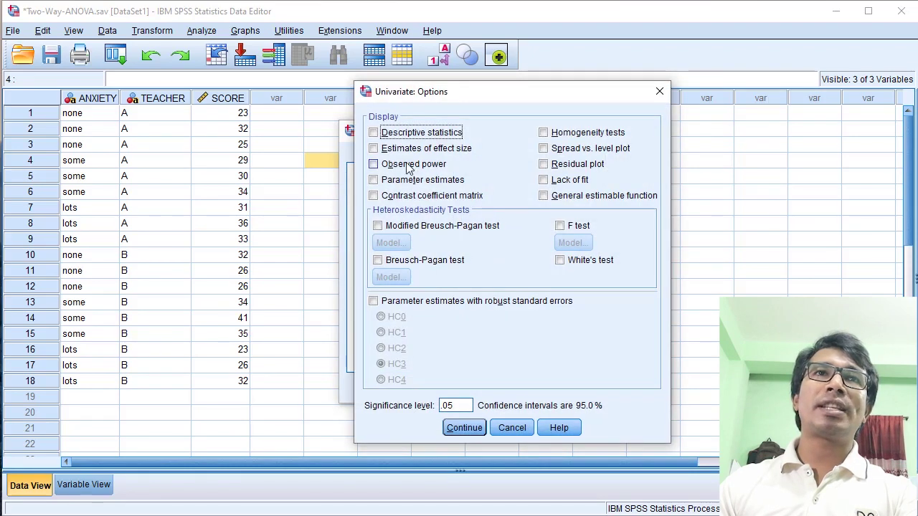
left_click(374, 133)
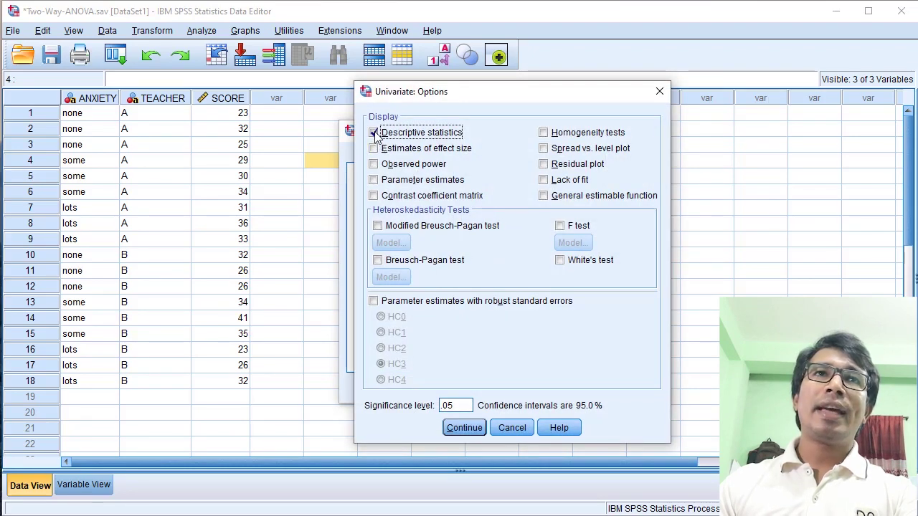
left_click(473, 427)
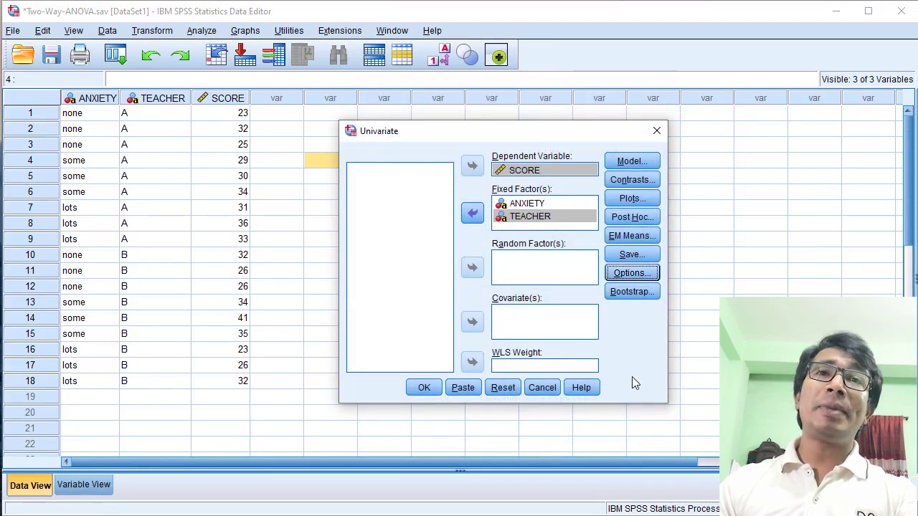
left_click(424, 389)
Move the Output Viewer over the data and select the Descriptive Statistics table
left_click_drag(689, 130, 456, 15)
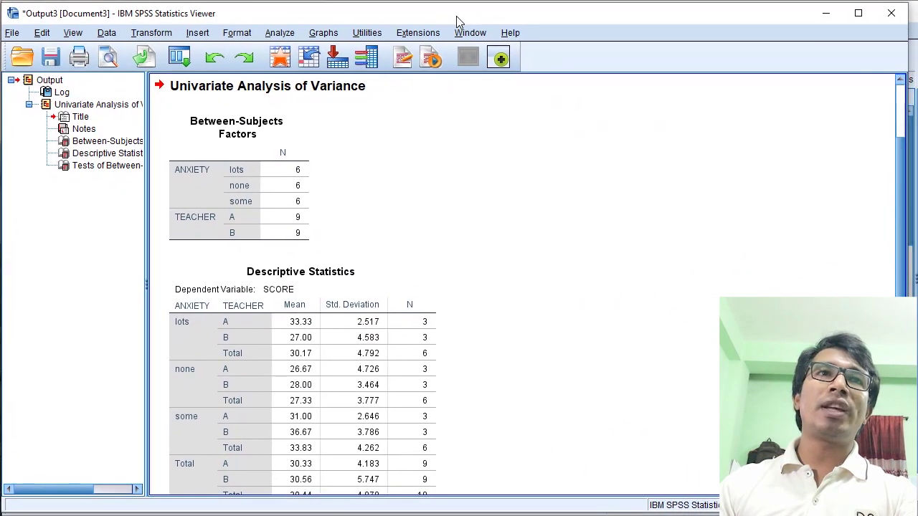
scroll(505, 251, "down", 3)
left_click(397, 272)
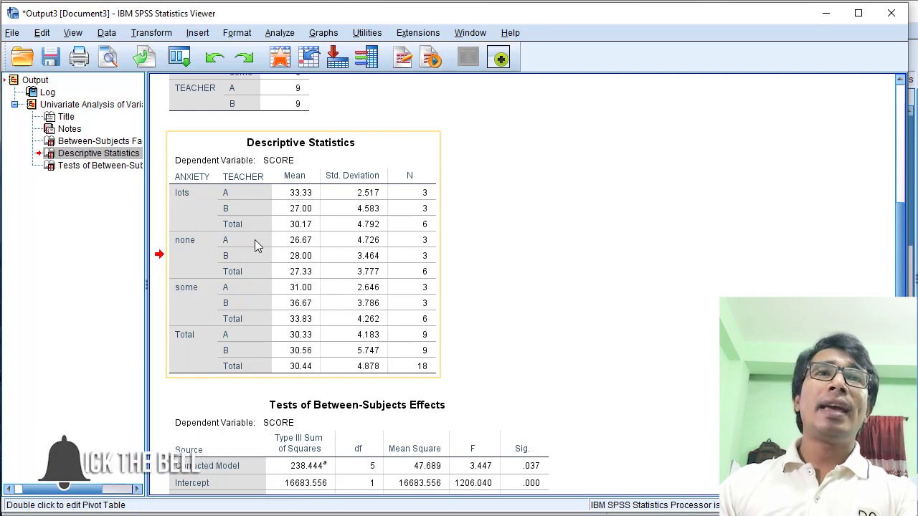
scroll(504, 344, "down", 3)
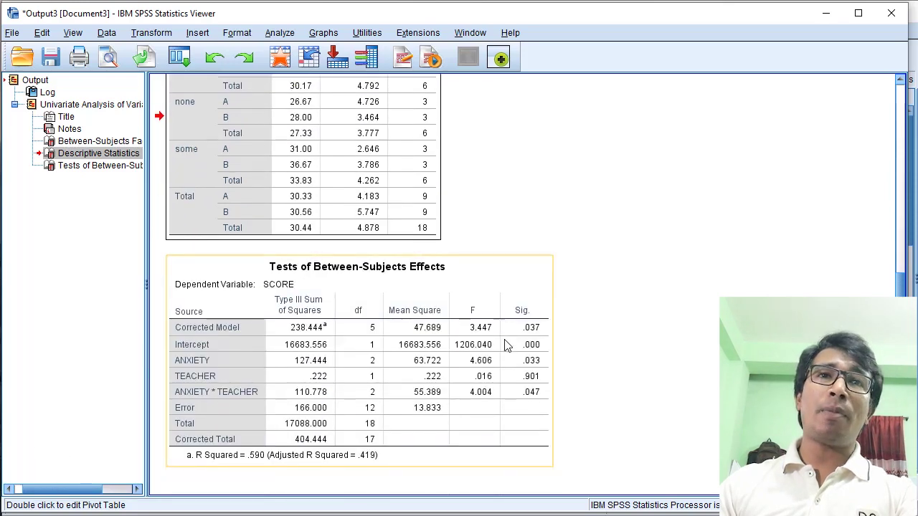
left_click(380, 347)
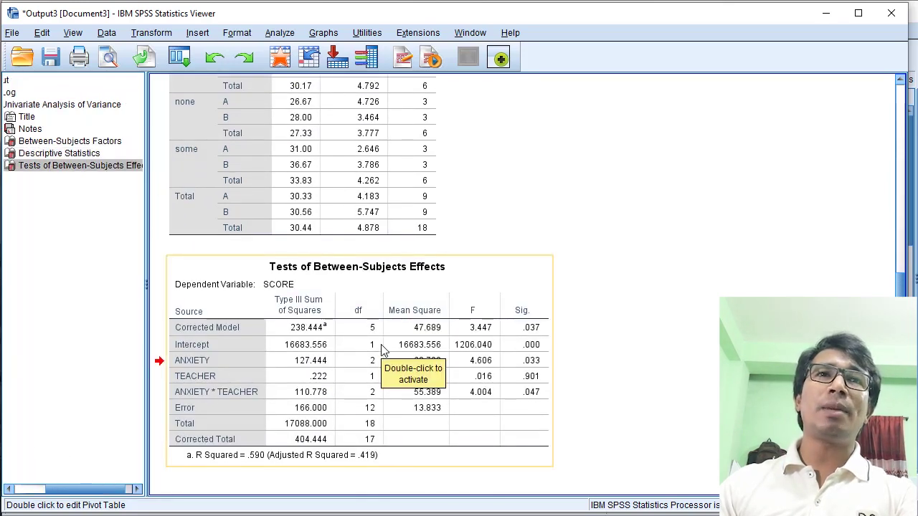